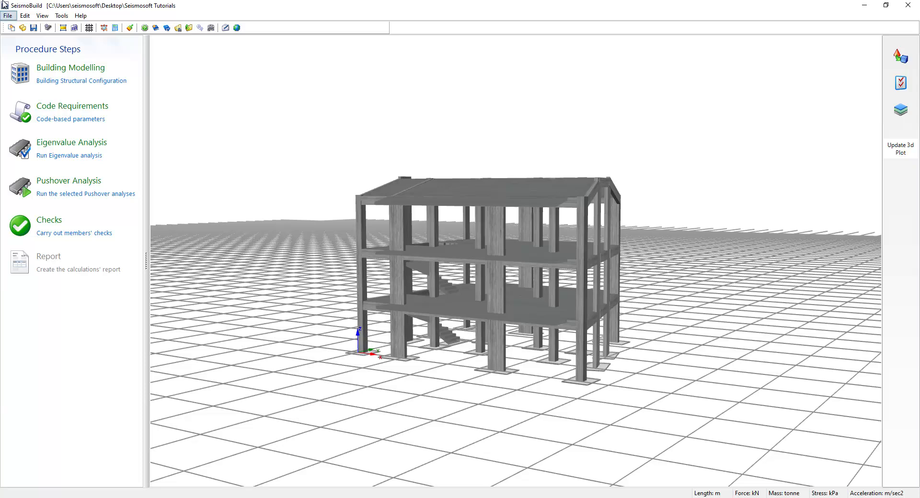
Save the project under the new file name Tutorial 3.bpf.
{"action": "left_click", "coordinate": [9, 16]}
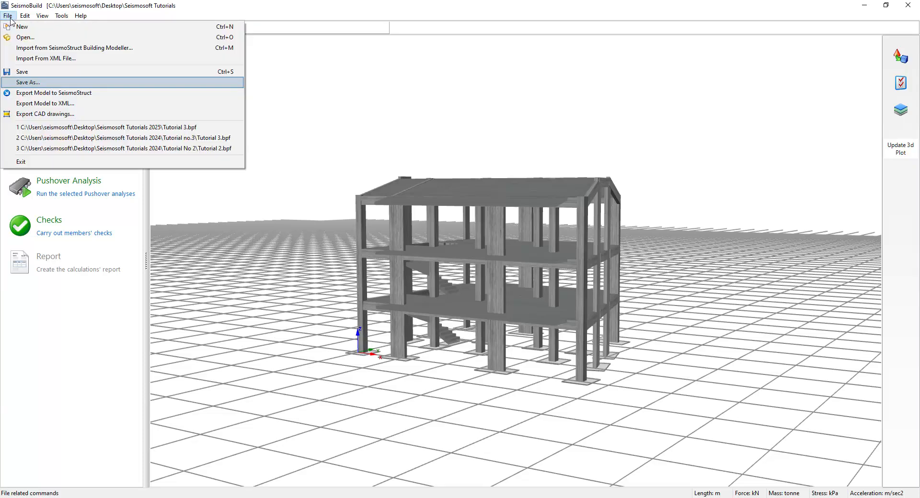
{"action": "left_click", "coordinate": [25, 82]}
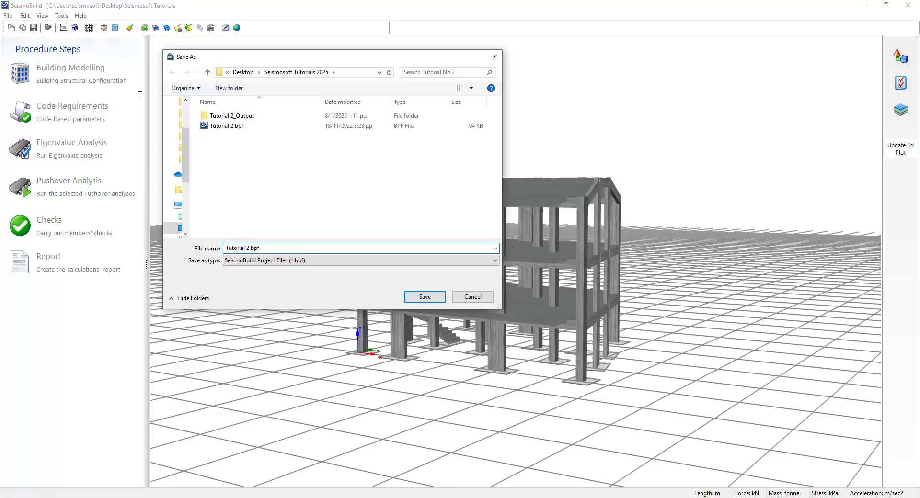
{"action": "double_click", "coordinate": [248, 248]}
{"action": "type", "text": "3.bpf"}
{"action": "left_click", "coordinate": [415, 297]}
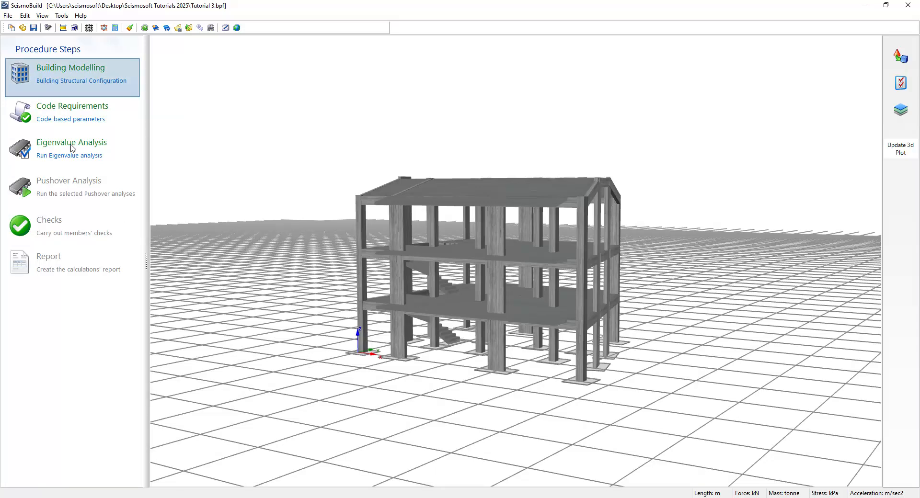
Open the building model, select corner column C1 and give it a Full Jacket.
{"action": "left_click", "coordinate": [64, 89]}
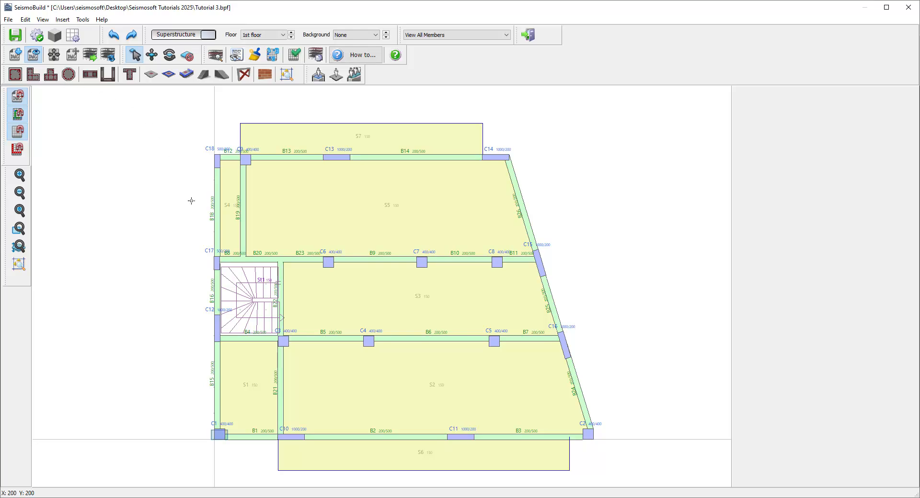
{"action": "left_click", "coordinate": [220, 435]}
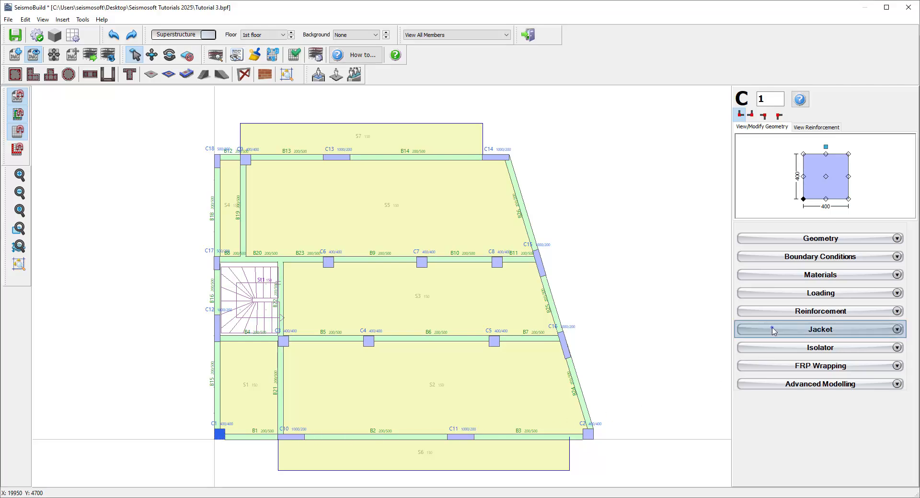
{"action": "left_click", "coordinate": [773, 330]}
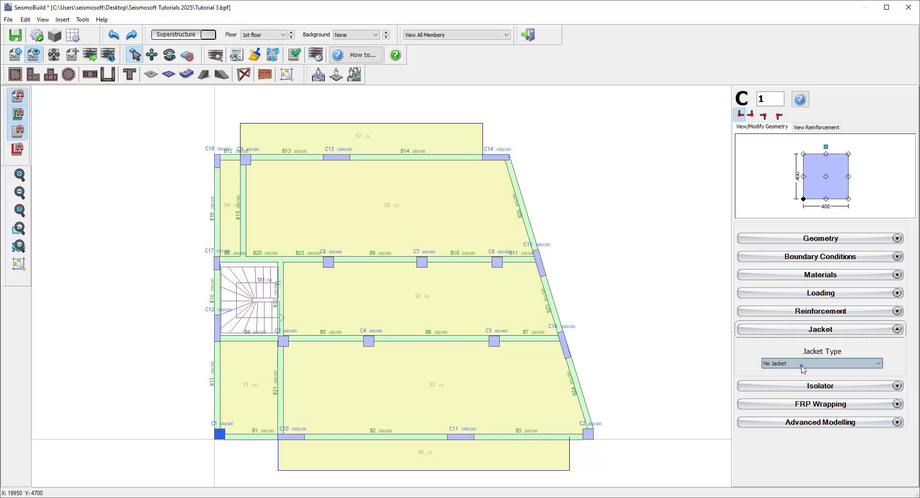
{"action": "left_click", "coordinate": [803, 363]}
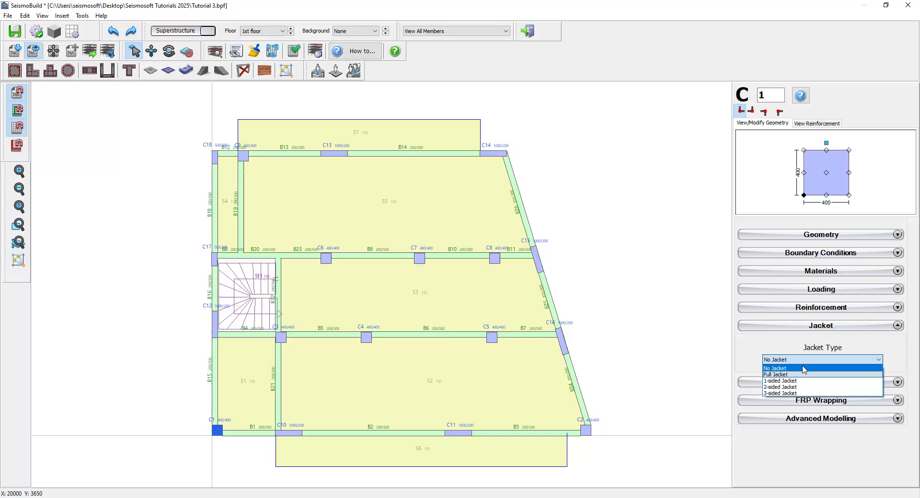
{"action": "left_click", "coordinate": [819, 375]}
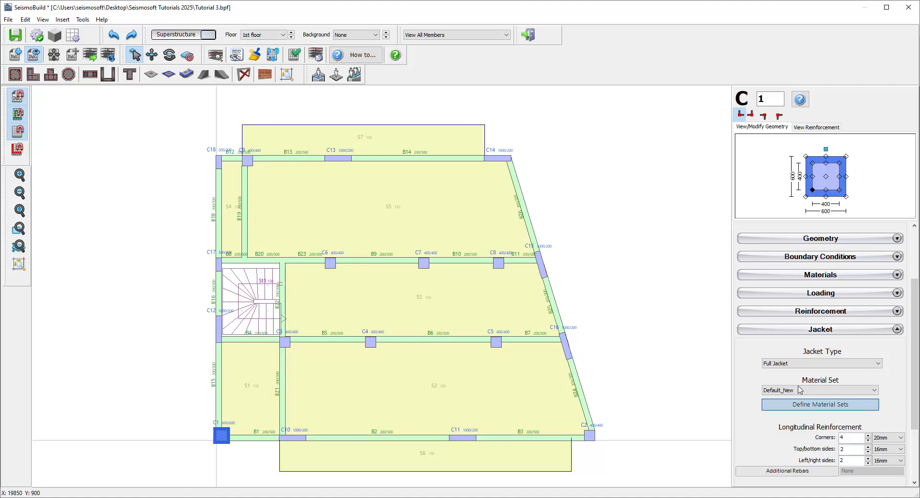
Open the jacket's material sets and review the Default_New material properties without changes.
{"action": "left_click", "coordinate": [795, 408]}
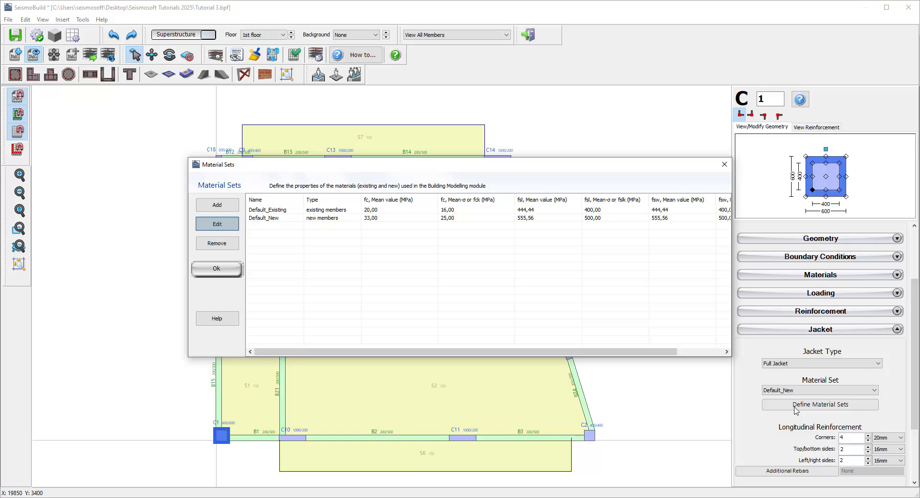
{"action": "left_click", "coordinate": [217, 224]}
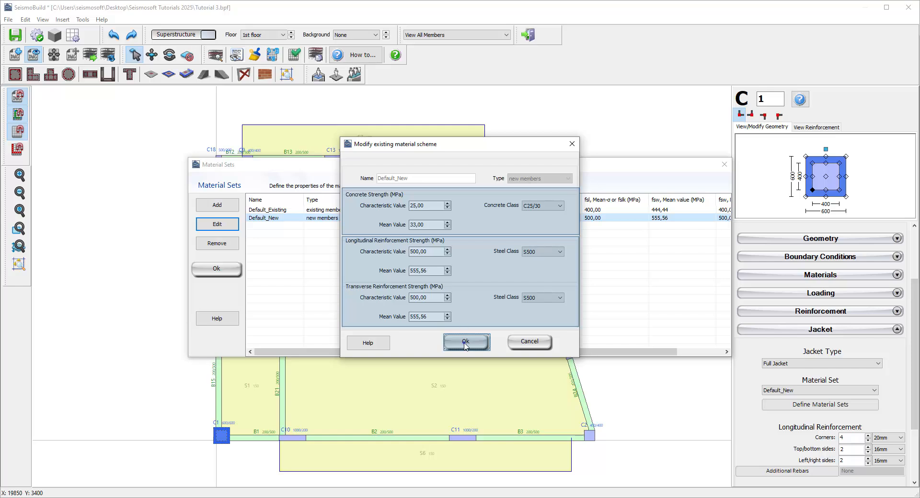
{"action": "left_click", "coordinate": [465, 341]}
{"action": "left_click", "coordinate": [218, 269]}
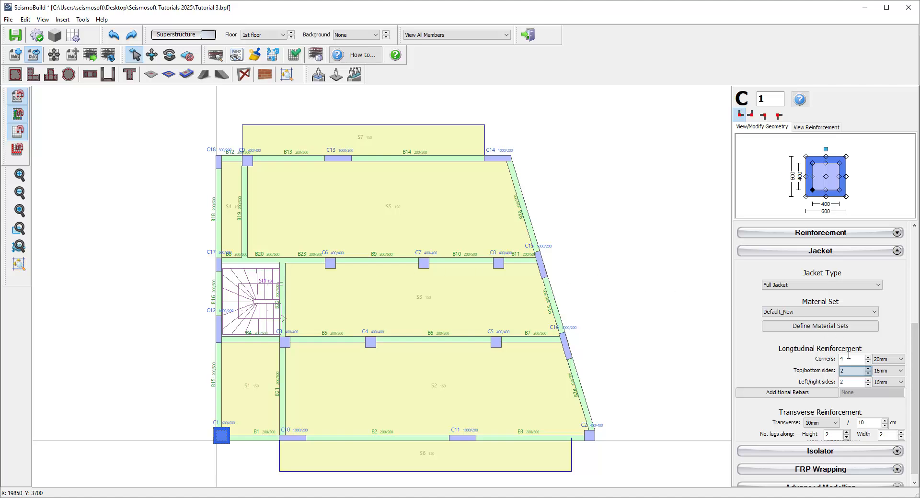
Set the column jacket's top/bottom side longitudinal bars to 4.
{"action": "double_click", "coordinate": [842, 370]}
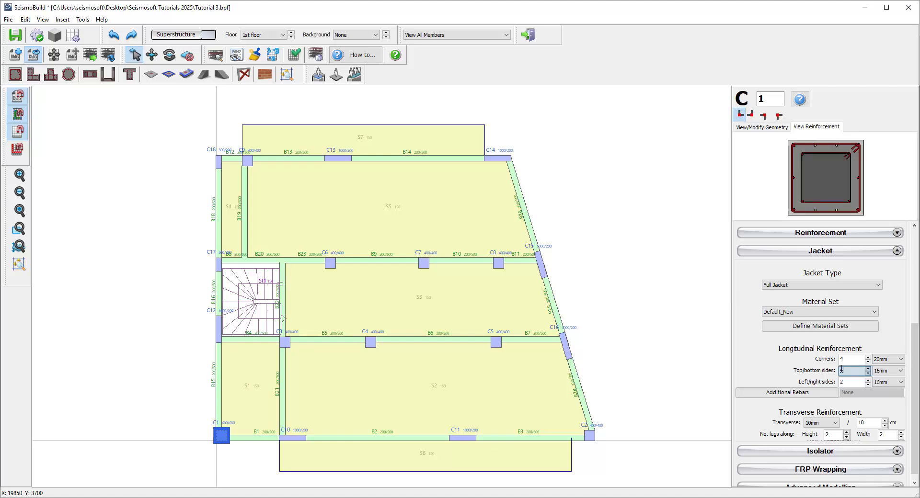
{"action": "type", "text": "4"}
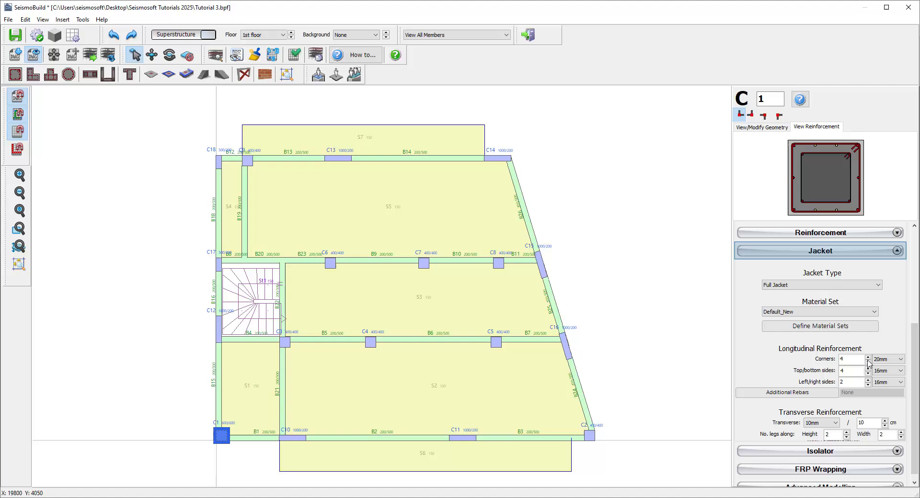
{"action": "left_click", "coordinate": [900, 249]}
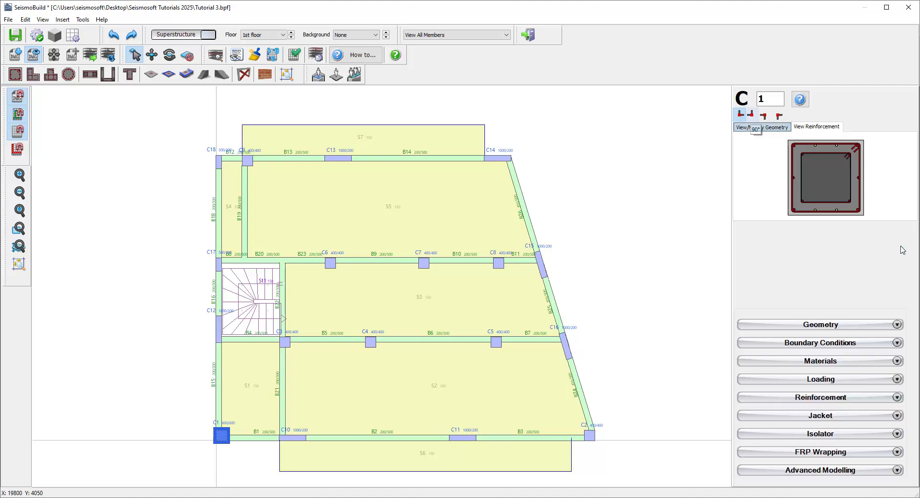
Set the column jacket's external width to 650 mm in the geometry view.
{"action": "left_click", "coordinate": [751, 128]}
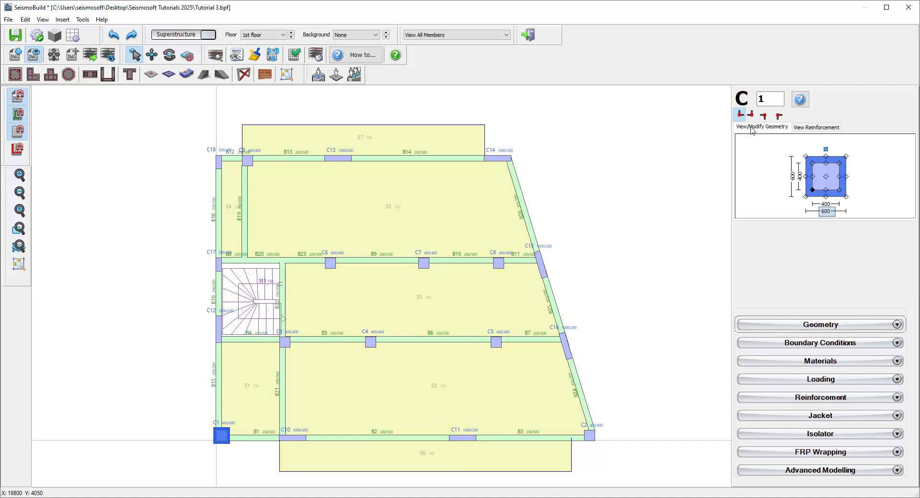
{"action": "left_click", "coordinate": [830, 211]}
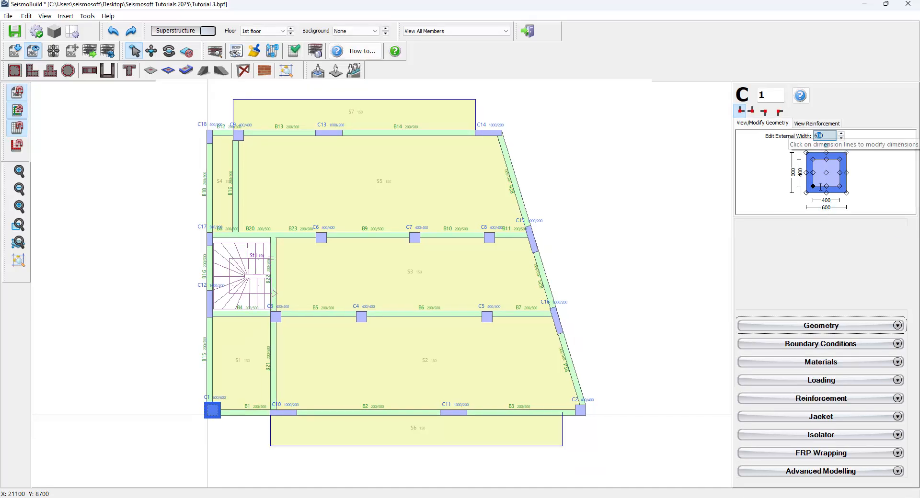
{"action": "type", "text": "650"}
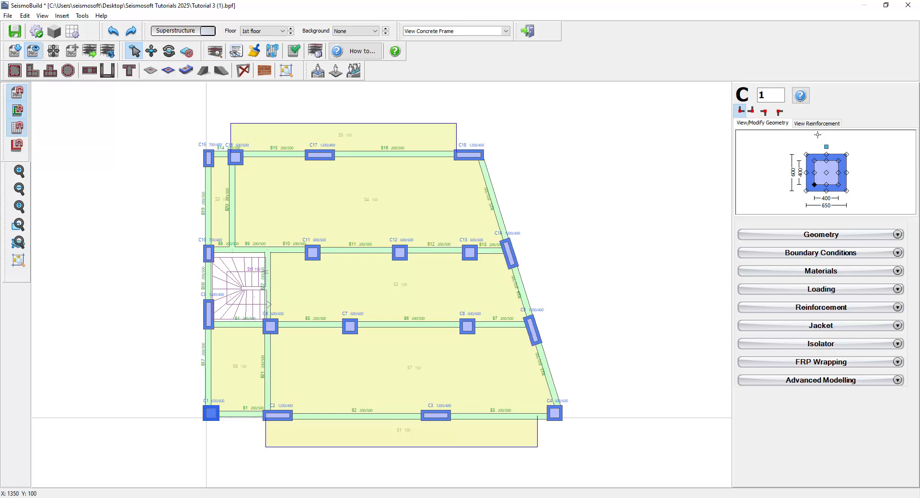
Select beam B1 and apply a Full Jacket to it.
{"action": "left_click", "coordinate": [240, 414]}
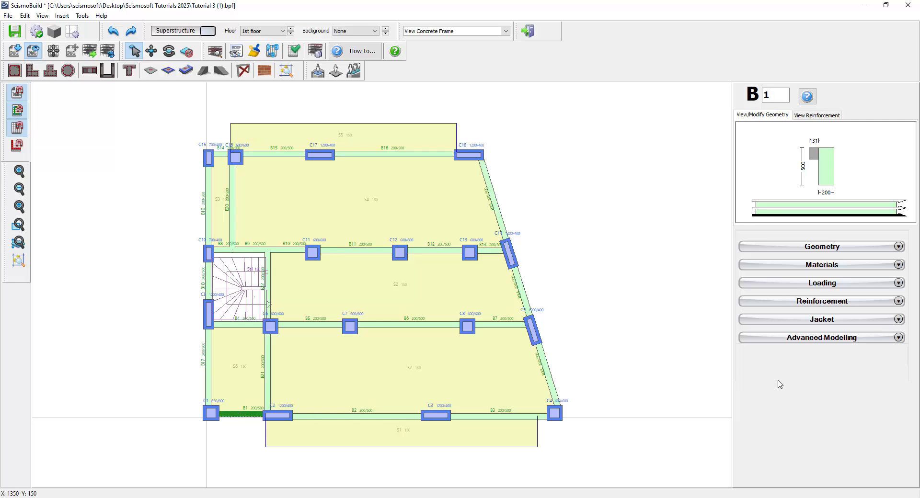
{"action": "left_click", "coordinate": [898, 319]}
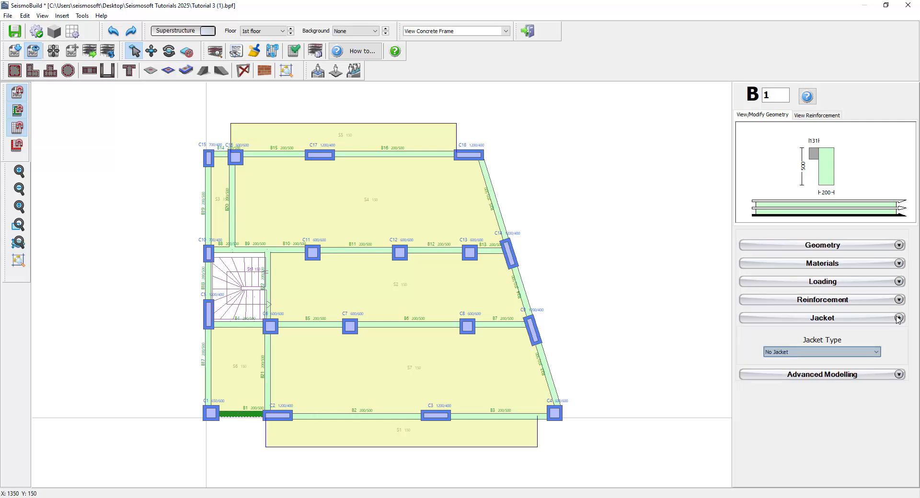
{"action": "left_click", "coordinate": [874, 352]}
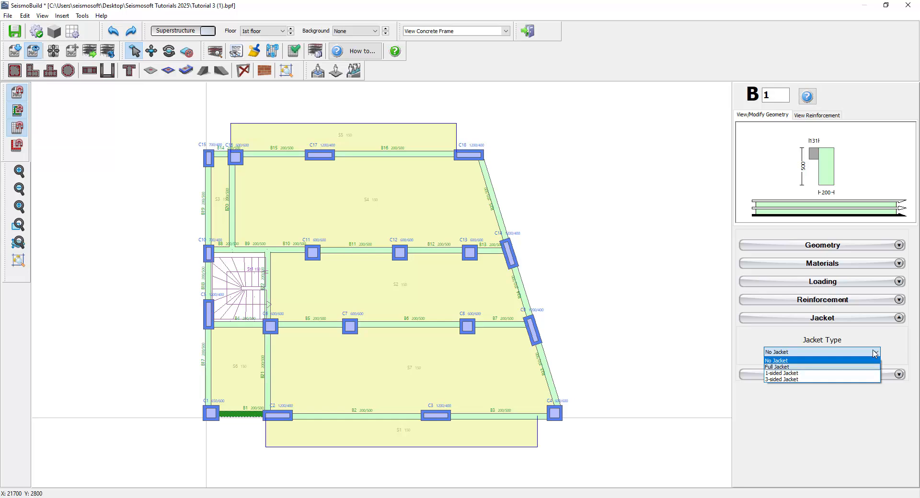
{"action": "left_click", "coordinate": [789, 368]}
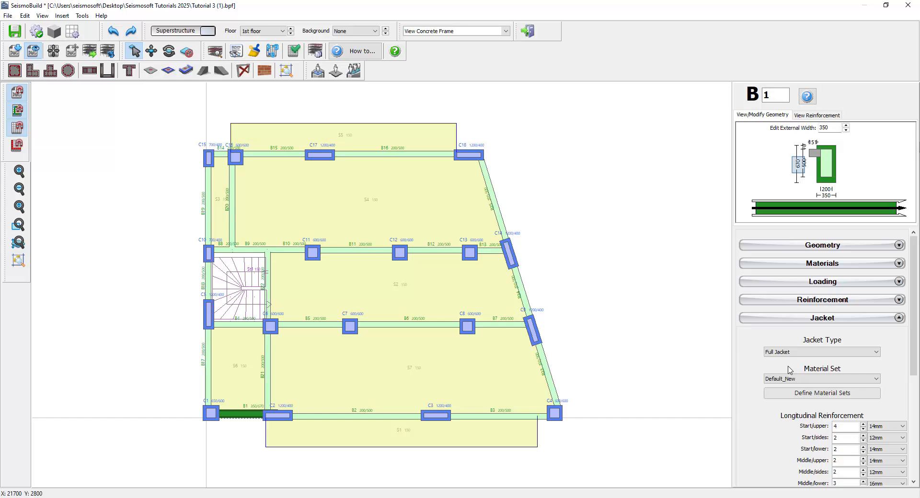
Set the beam jacket's external height to 650 mm.
{"action": "left_click", "coordinate": [802, 165]}
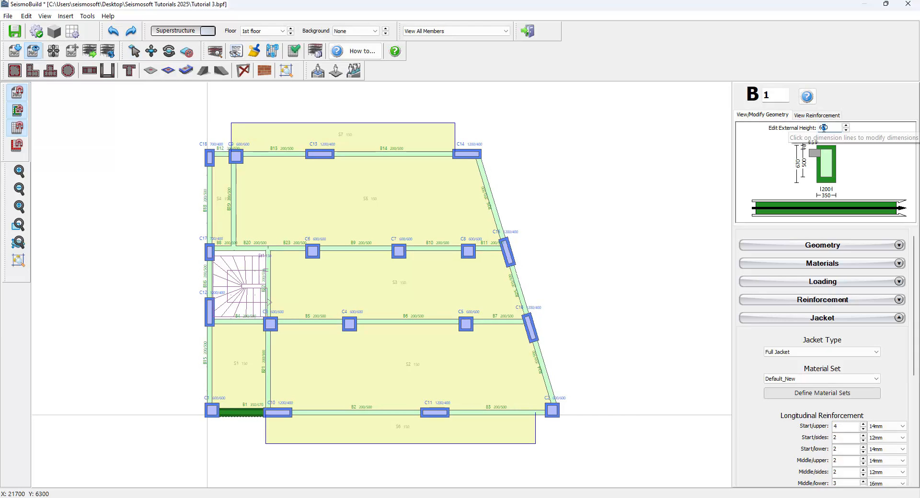
{"action": "type", "text": "650"}
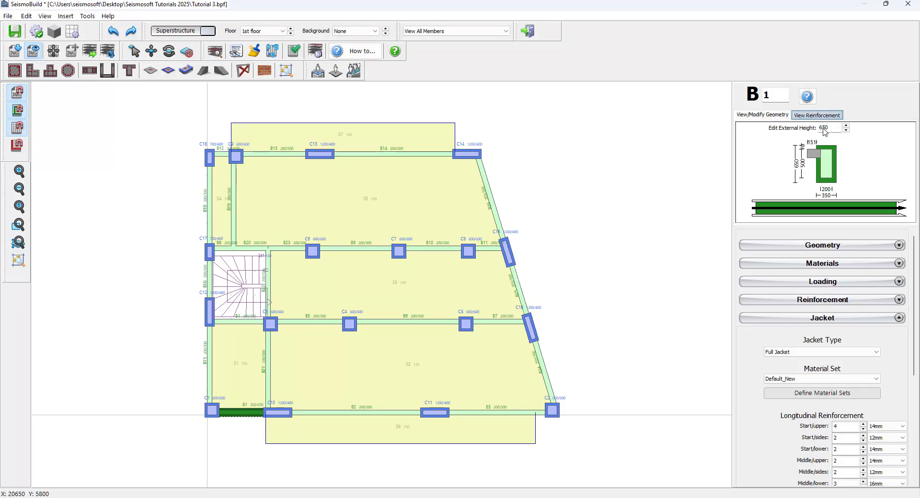
Set the beam jacket's start upper longitudinal bars to 5.
{"action": "left_click", "coordinate": [837, 116]}
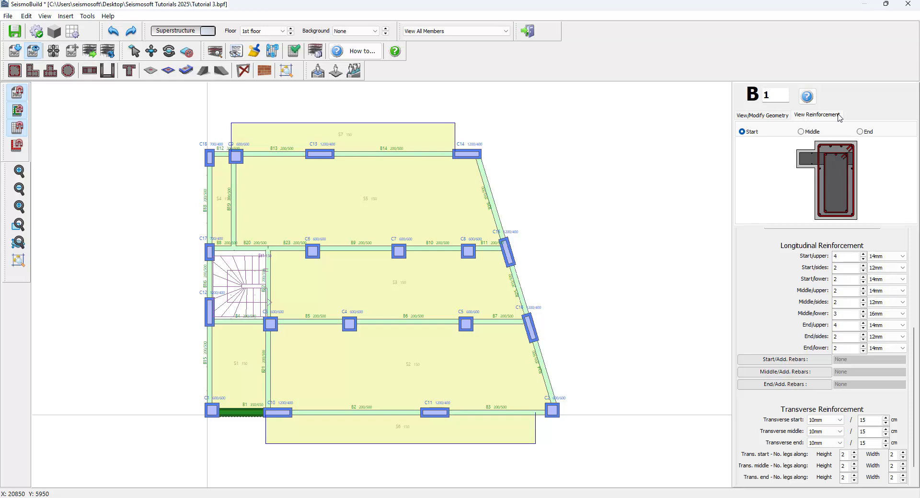
{"action": "key", "text": "Tab"}
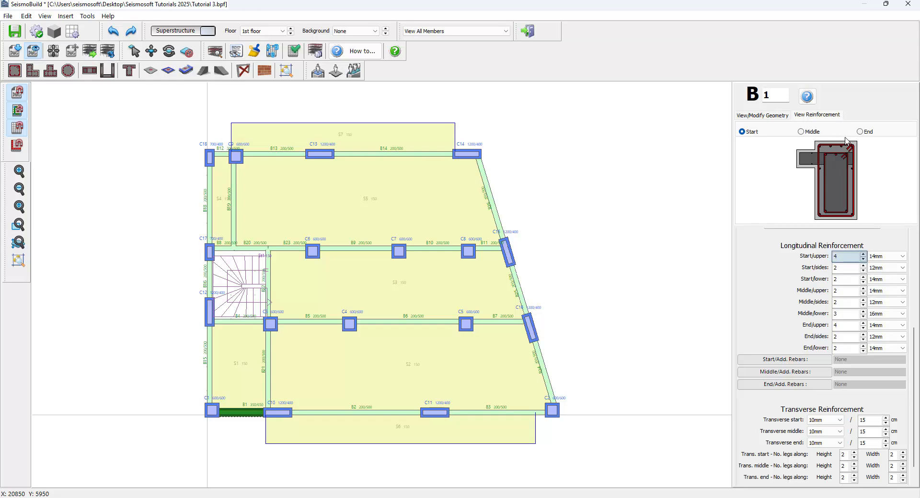
{"action": "double_click", "coordinate": [837, 256]}
{"action": "type", "text": "5"}
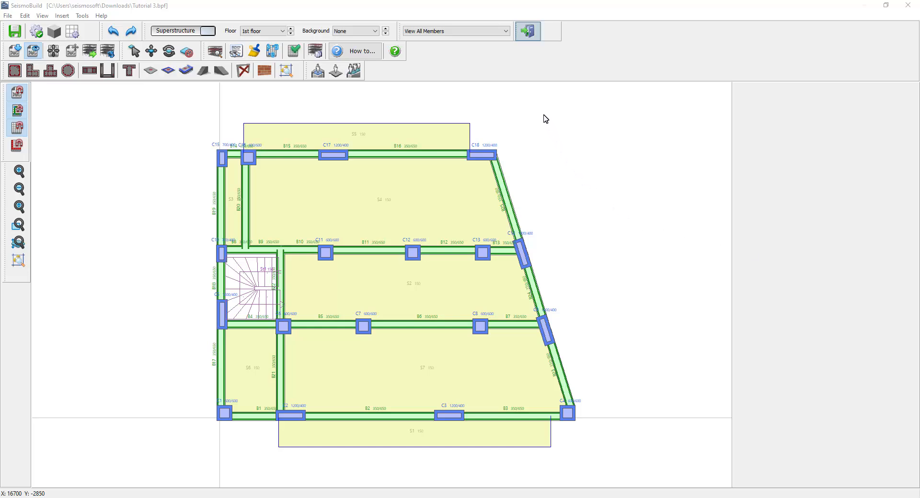
Leave the building modeller and review each tab of the Eurocode 8 code requirements.
{"action": "left_click", "coordinate": [529, 32]}
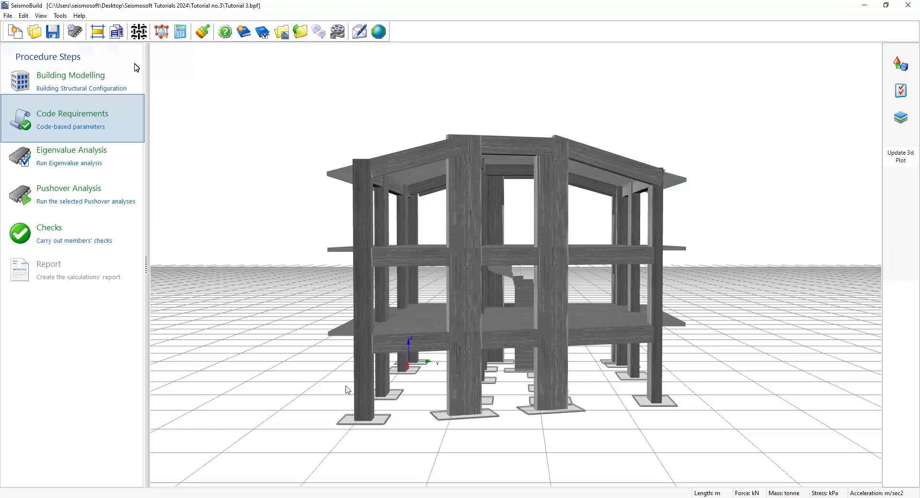
{"action": "left_click", "coordinate": [73, 120]}
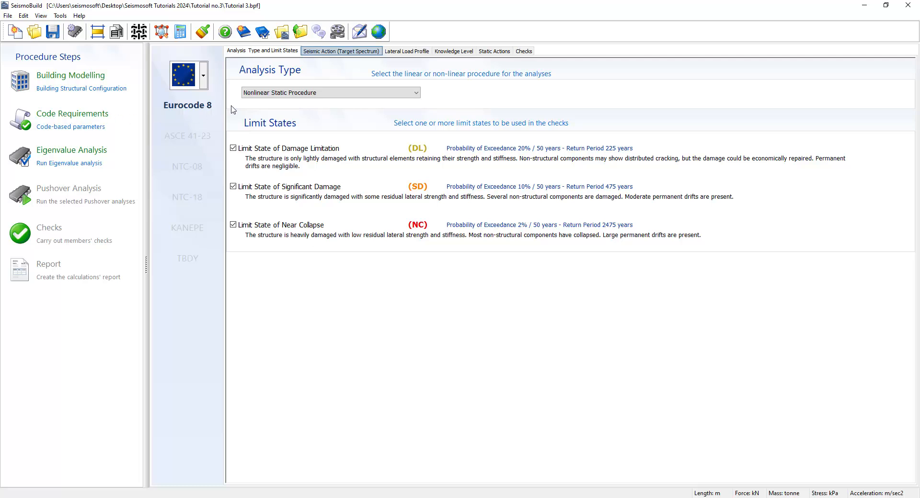
{"action": "left_click", "coordinate": [325, 53]}
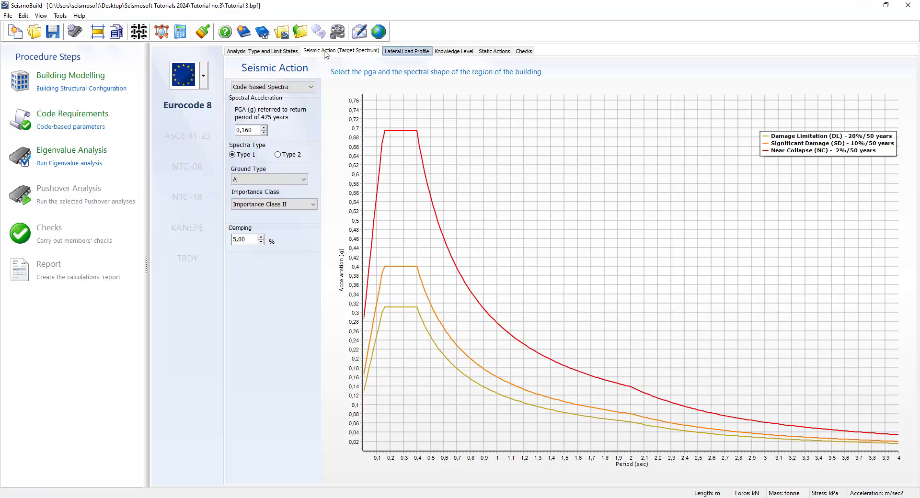
{"action": "left_click", "coordinate": [405, 52]}
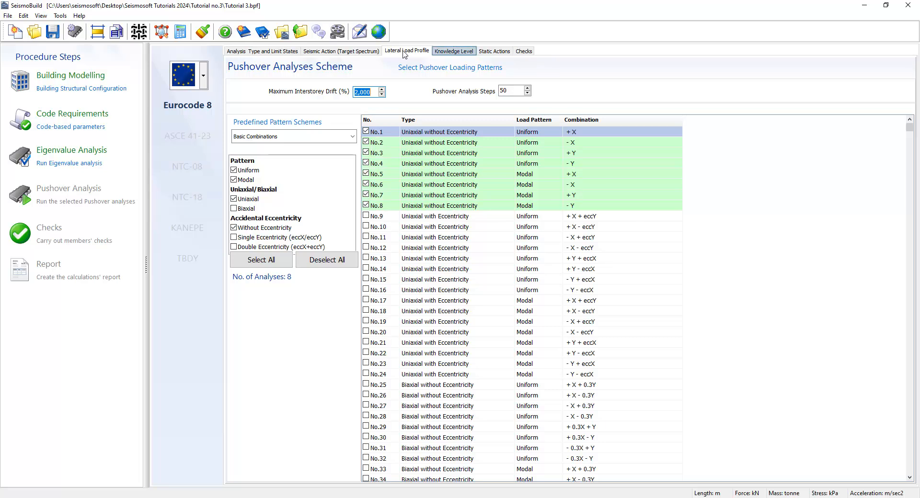
{"action": "left_click", "coordinate": [452, 51]}
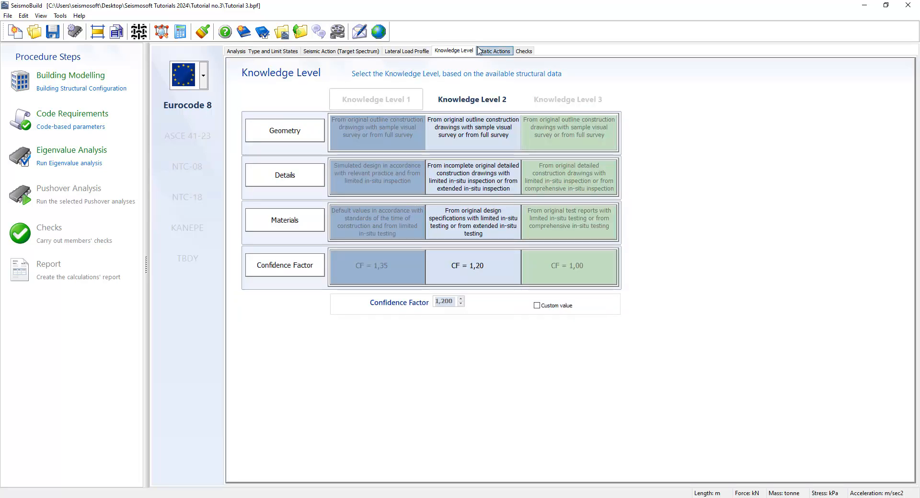
{"action": "left_click", "coordinate": [495, 50]}
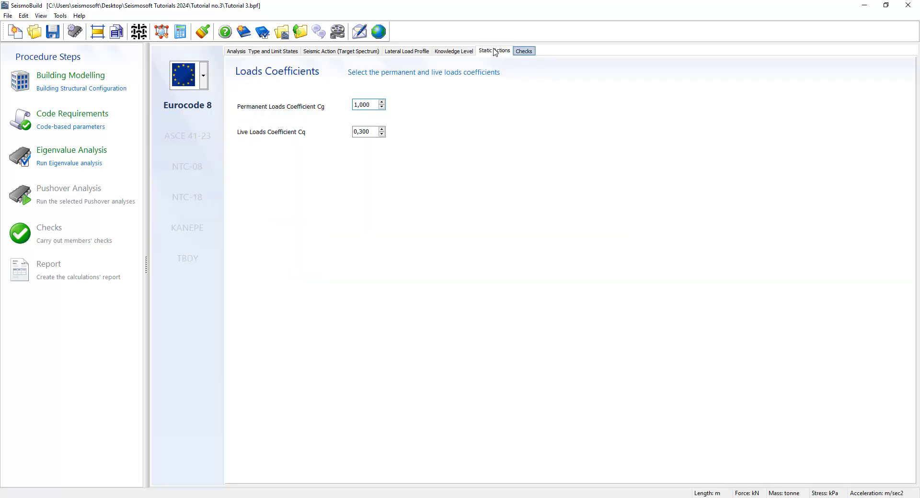
{"action": "left_click", "coordinate": [527, 51]}
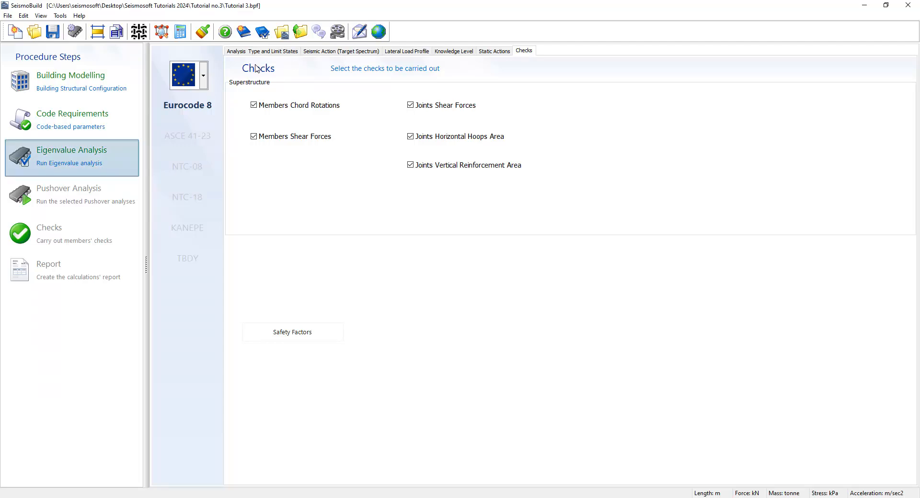
Run the eigenvalue analysis and open its results.
{"action": "left_click", "coordinate": [98, 154]}
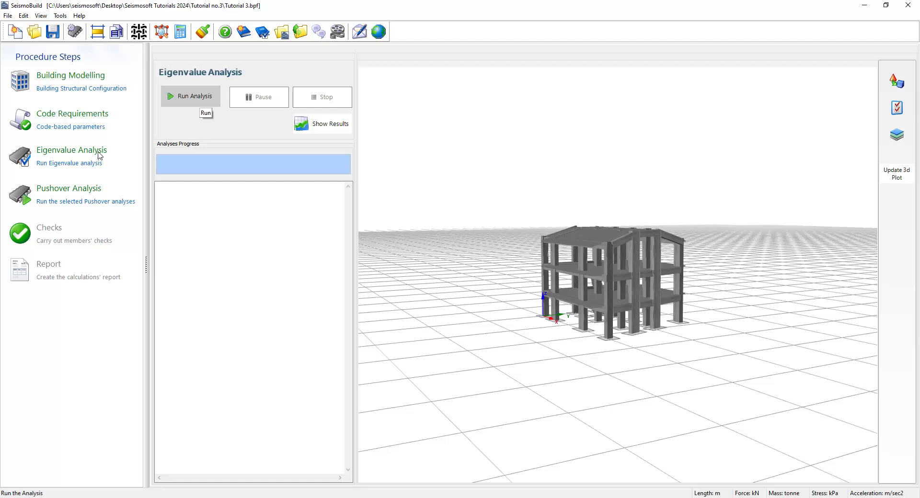
{"action": "left_click", "coordinate": [200, 99]}
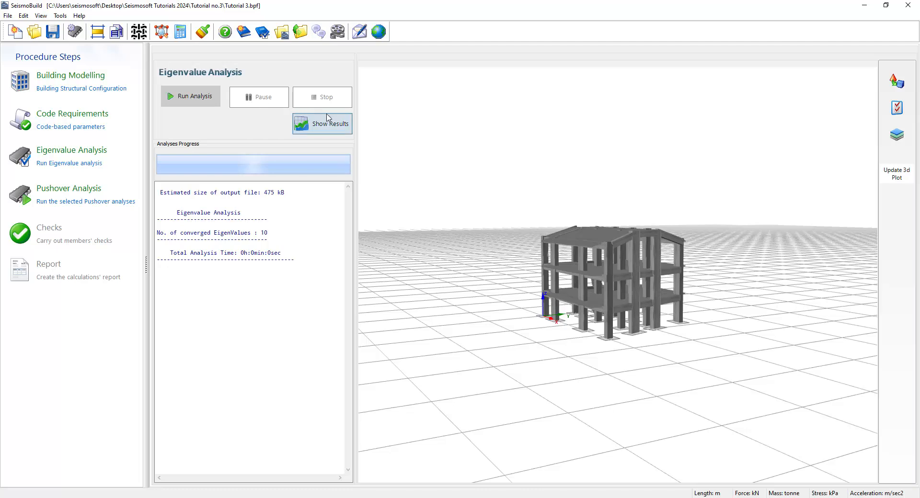
{"action": "left_click", "coordinate": [336, 128]}
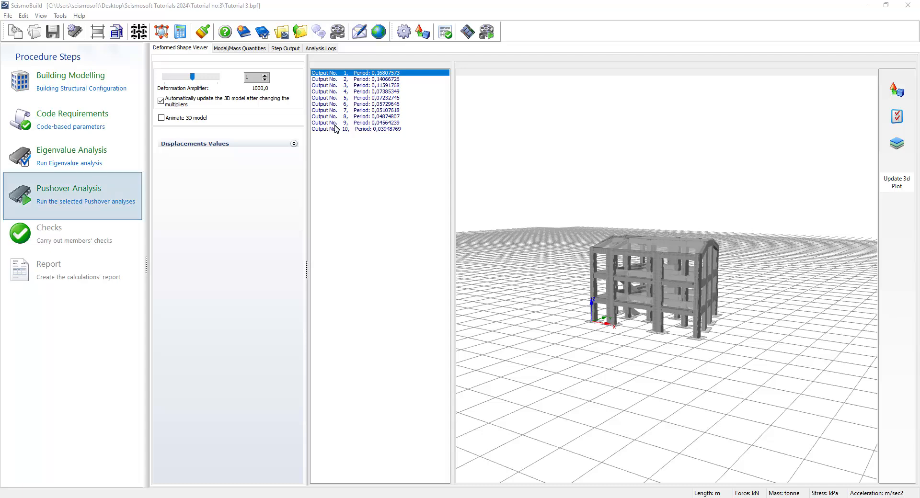
Run the pushover analyses, dismiss the completion message, and open their results.
{"action": "left_click", "coordinate": [62, 192]}
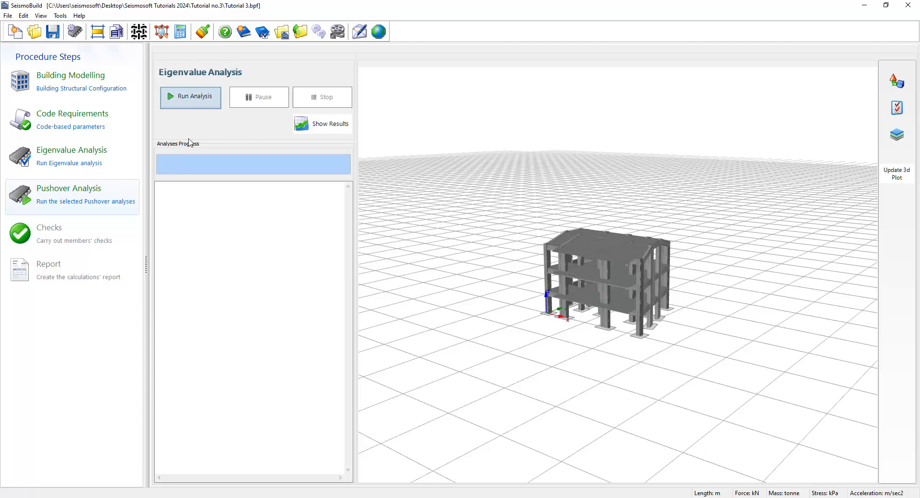
{"action": "left_click", "coordinate": [200, 96]}
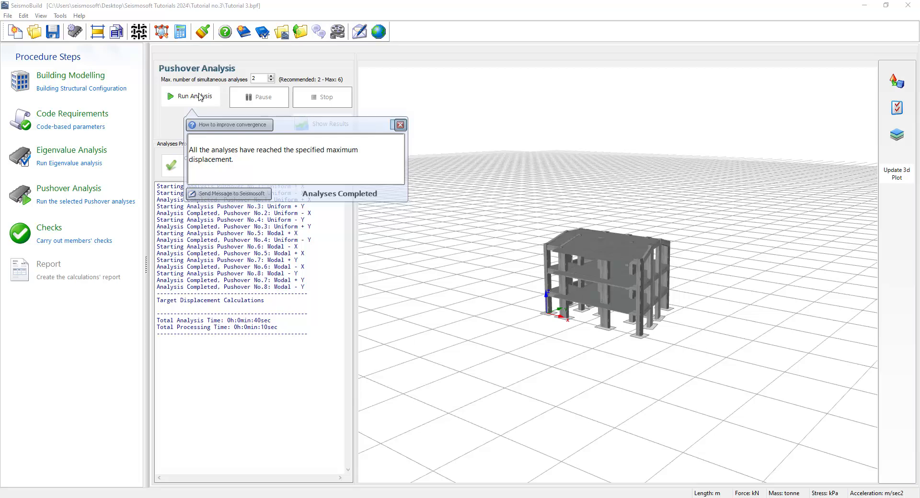
{"action": "left_click", "coordinate": [400, 125]}
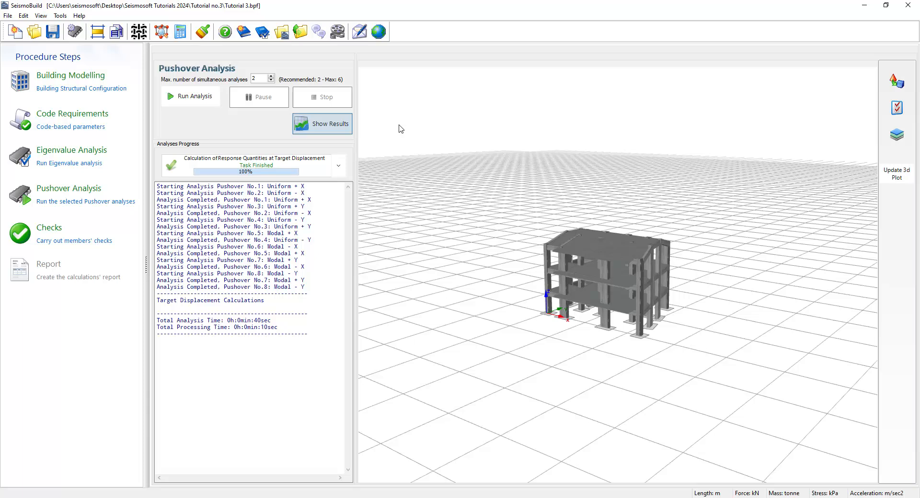
{"action": "left_click", "coordinate": [342, 129]}
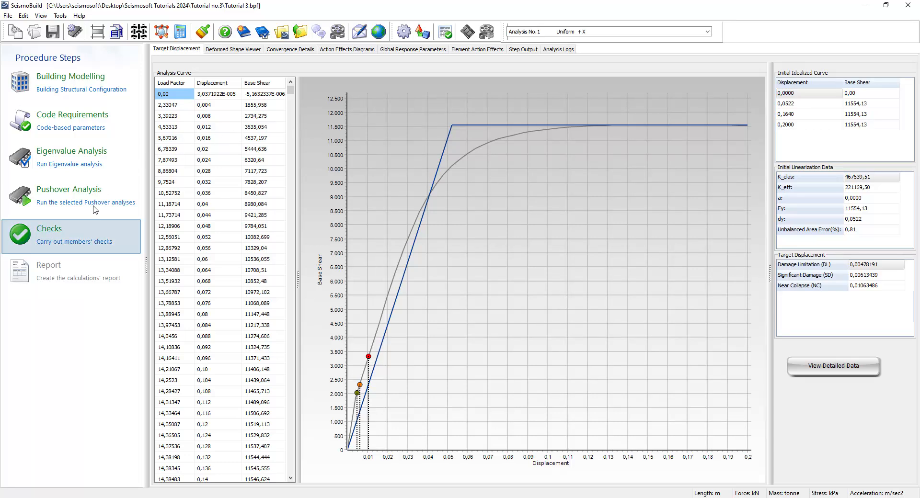
Open the members' checks and review each results tab for chord rotations, shear forces and joint reinforcement.
{"action": "left_click", "coordinate": [91, 232]}
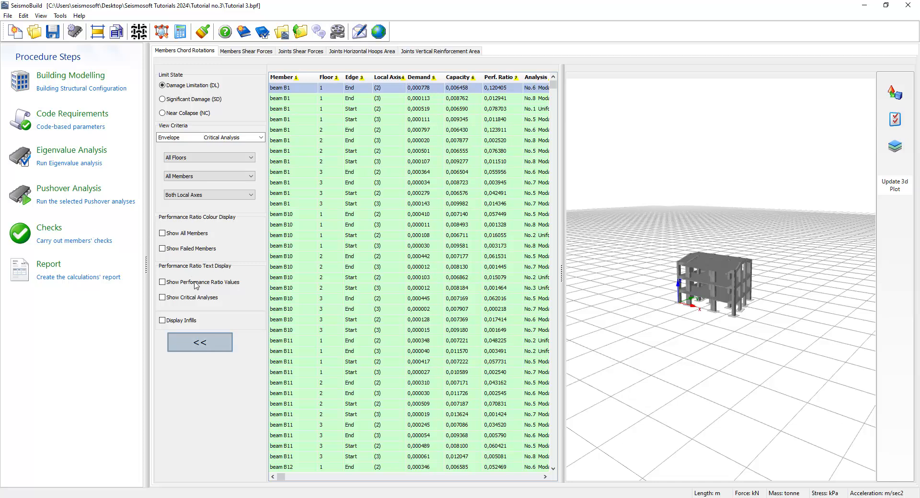
{"action": "left_click", "coordinate": [207, 350]}
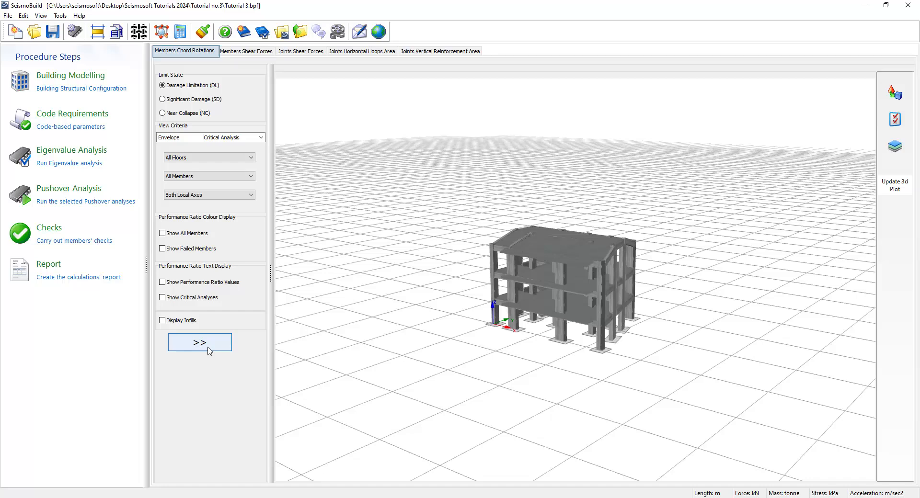
{"action": "left_click", "coordinate": [208, 349]}
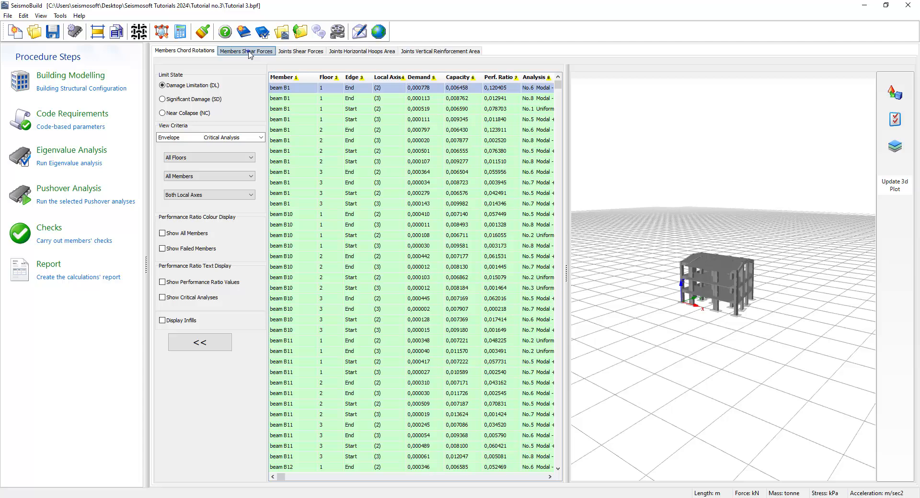
{"action": "left_click", "coordinate": [249, 51]}
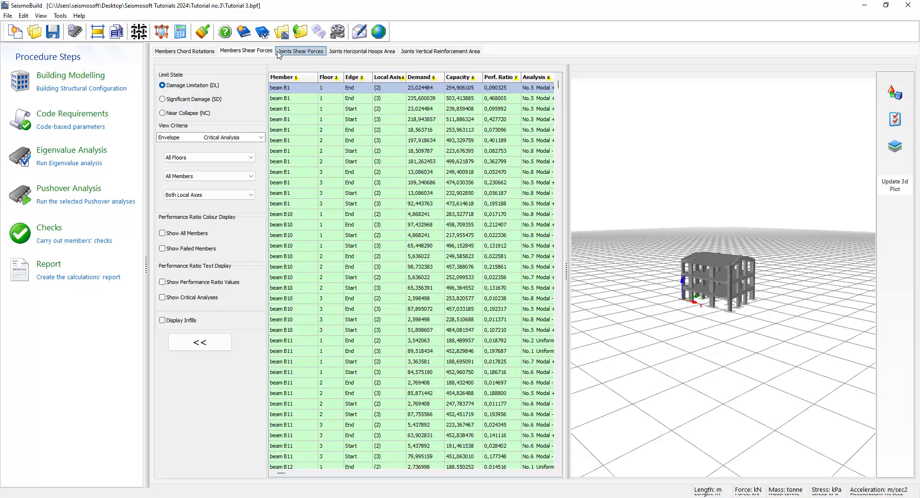
{"action": "left_click", "coordinate": [298, 51]}
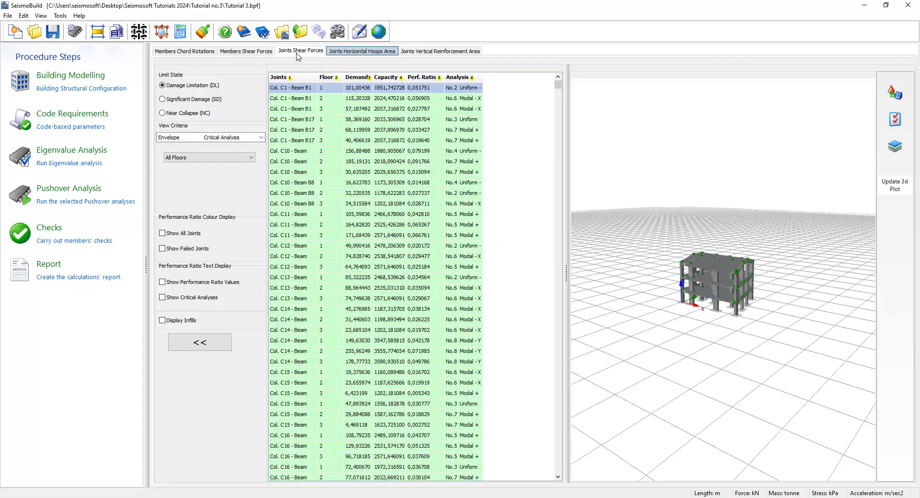
{"action": "left_click", "coordinate": [347, 54]}
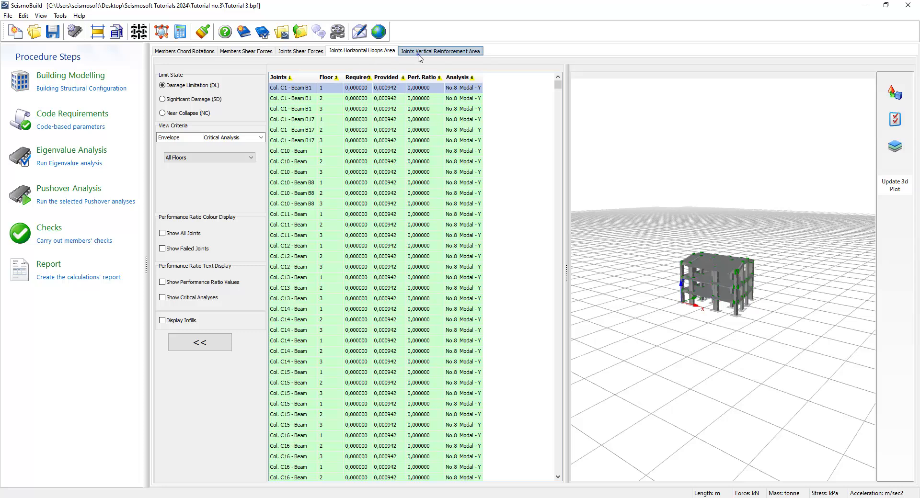
{"action": "left_click", "coordinate": [420, 53]}
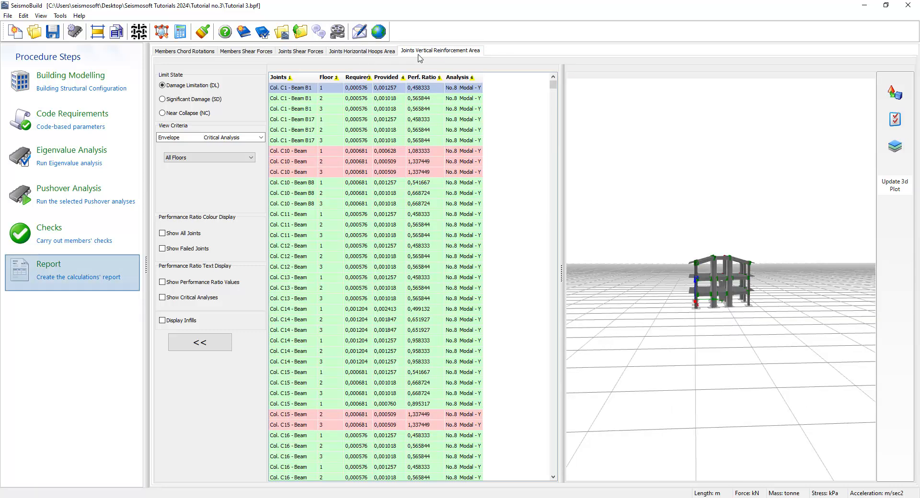
Create the calculations' report, reviewing each print-out options tab before confirming.
{"action": "left_click", "coordinate": [51, 277]}
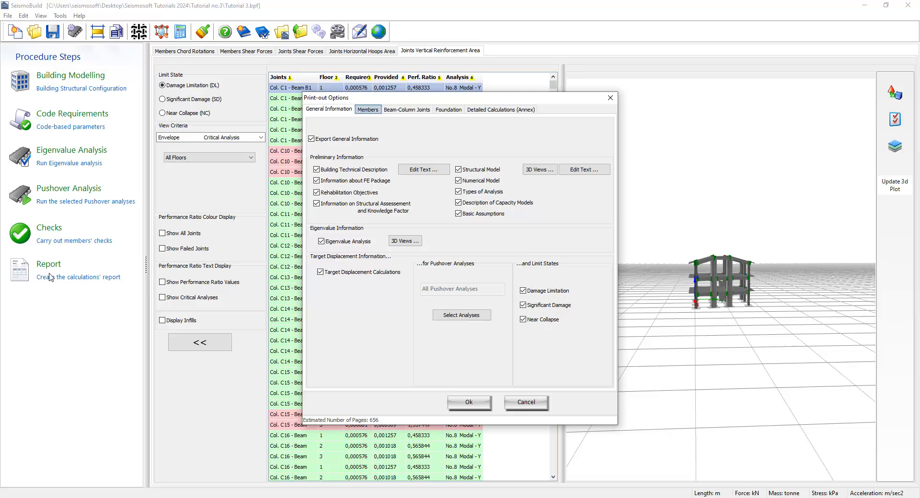
{"action": "left_click", "coordinate": [366, 111]}
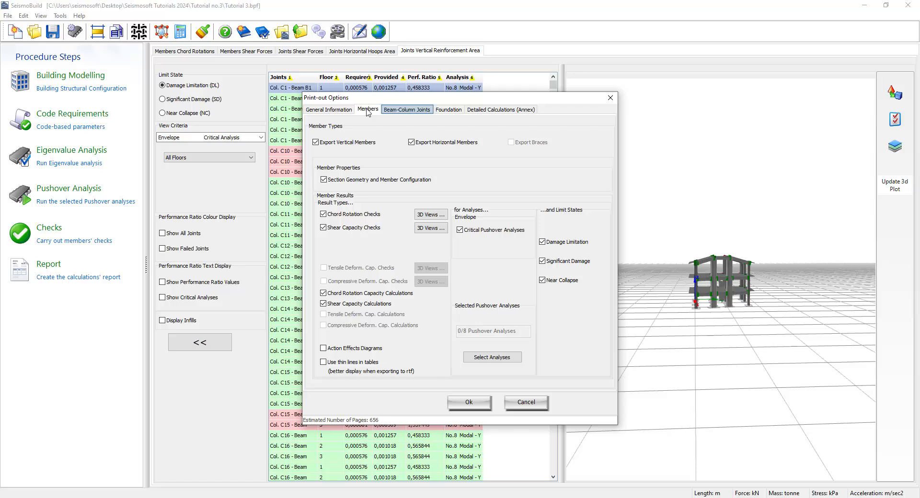
{"action": "left_click", "coordinate": [395, 111]}
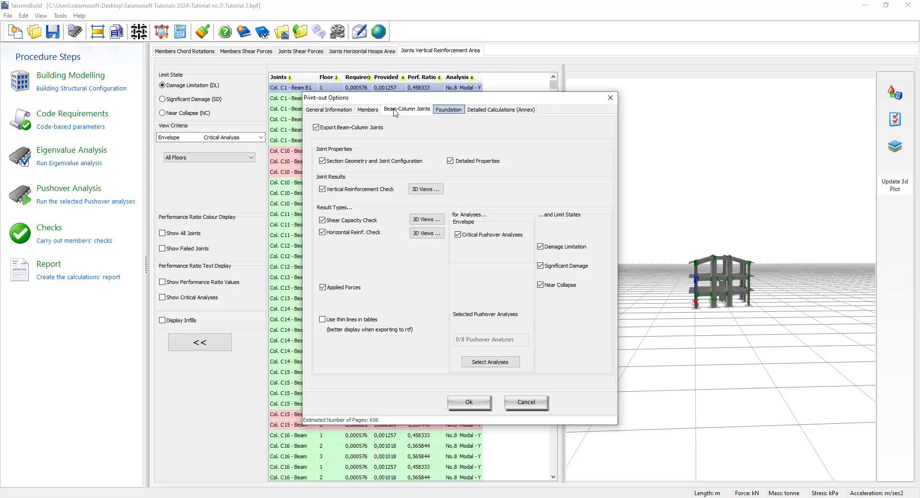
{"action": "left_click", "coordinate": [447, 110]}
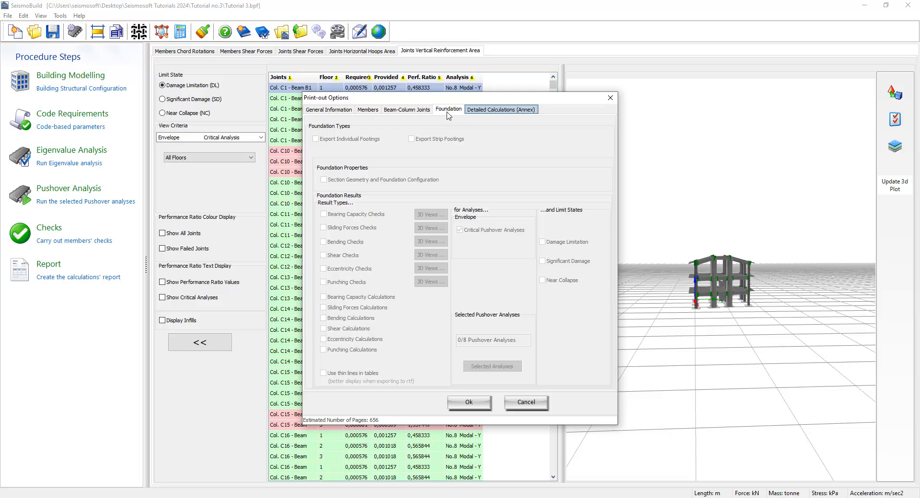
{"action": "left_click", "coordinate": [495, 112]}
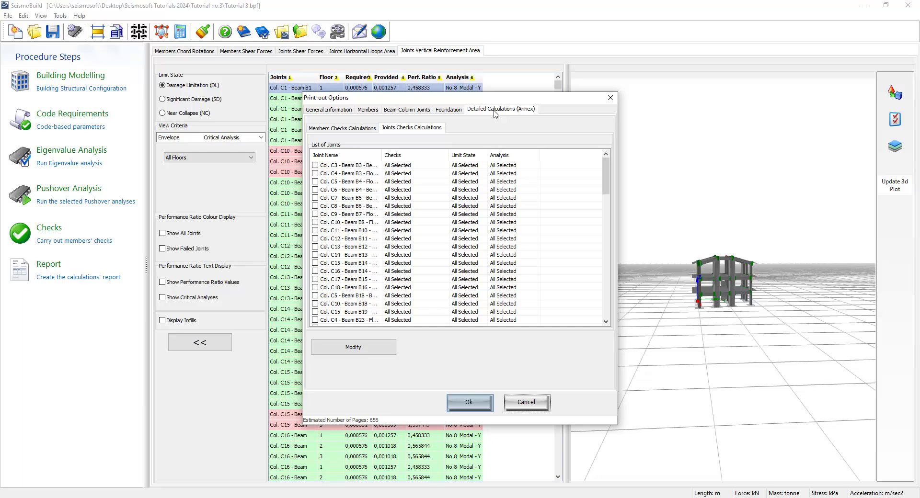
{"action": "left_click", "coordinate": [470, 407]}
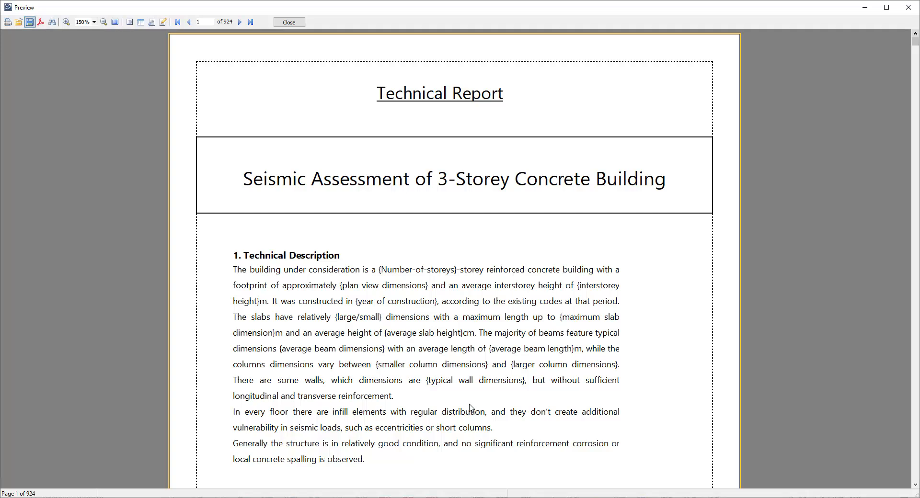
Export the report preview to a PDF file with the default export settings.
{"action": "left_click", "coordinate": [30, 22]}
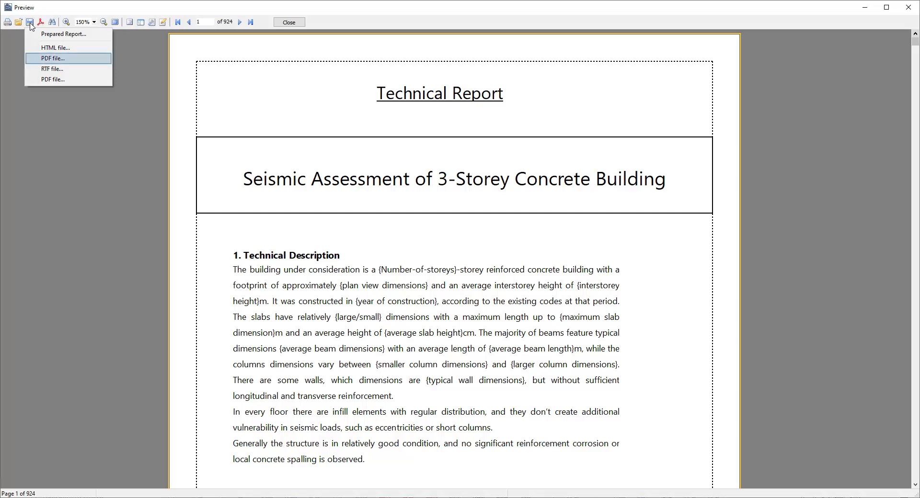
{"action": "left_click", "coordinate": [38, 58]}
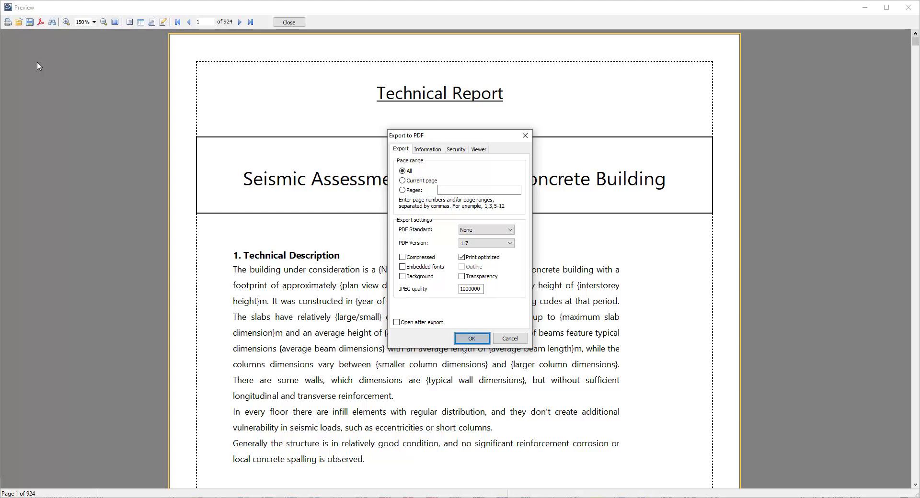
{"action": "left_click", "coordinate": [470, 338]}
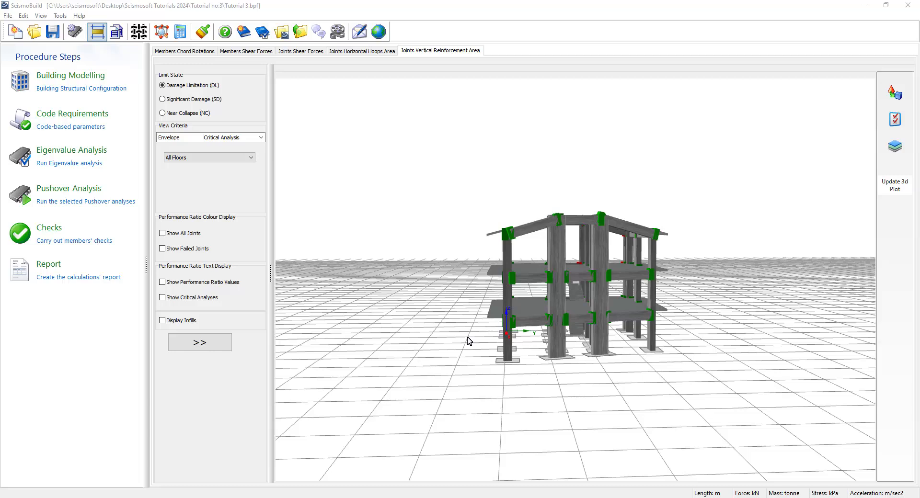
Open the CAD drawings export to DWG.
{"action": "left_click", "coordinate": [98, 34]}
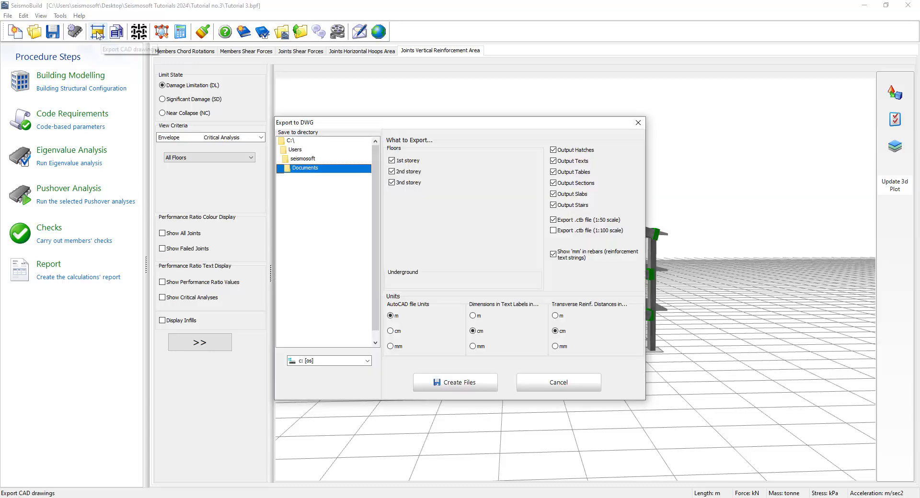